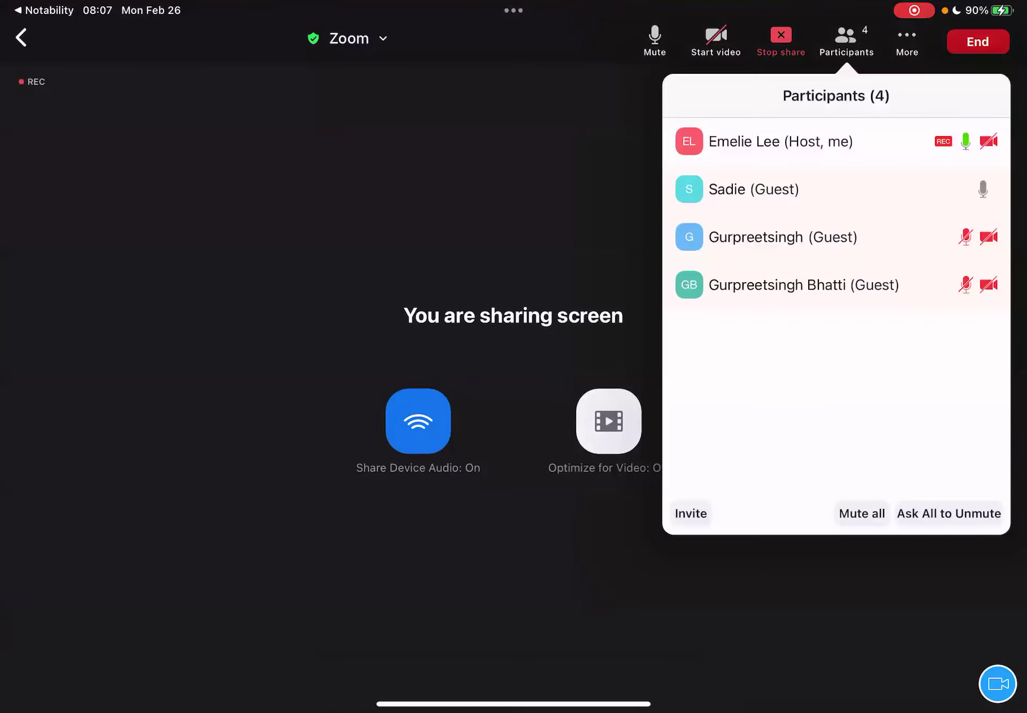
Let all Zoom participants unmute themselves, then go to the iPad home screen
click(862, 513)
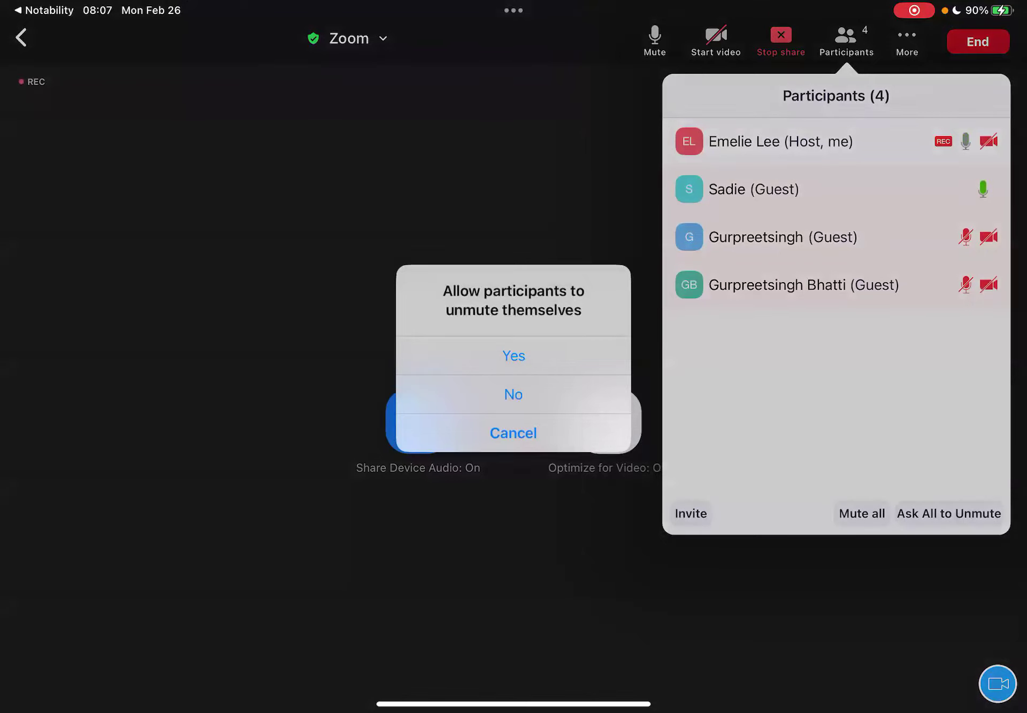
click(514, 355)
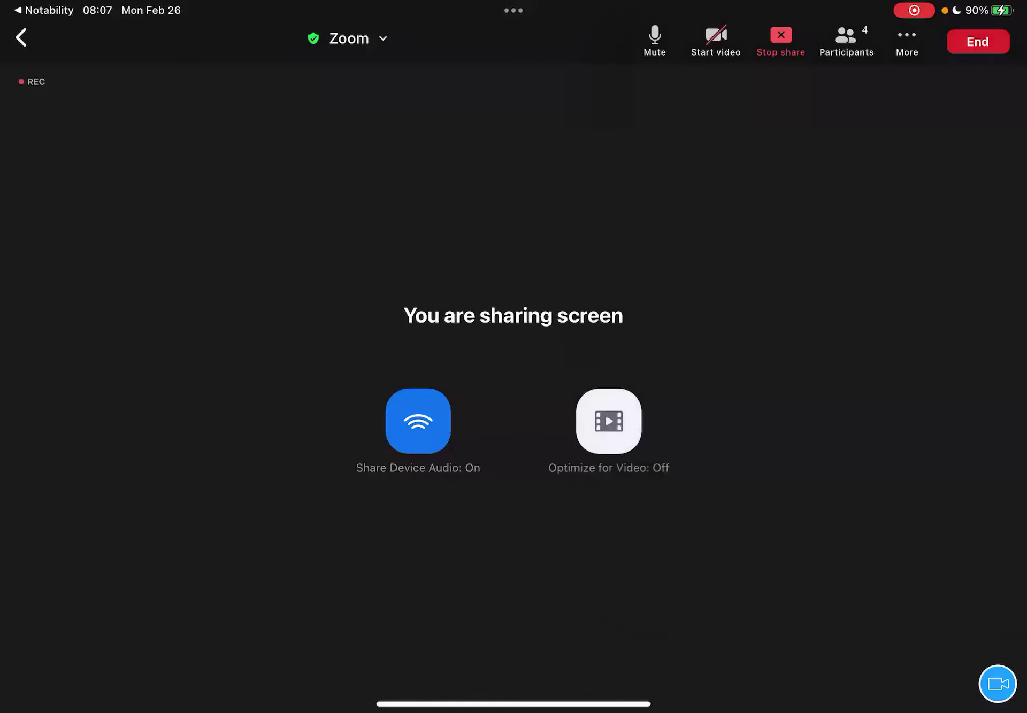
drag(513, 704, 514, 520)
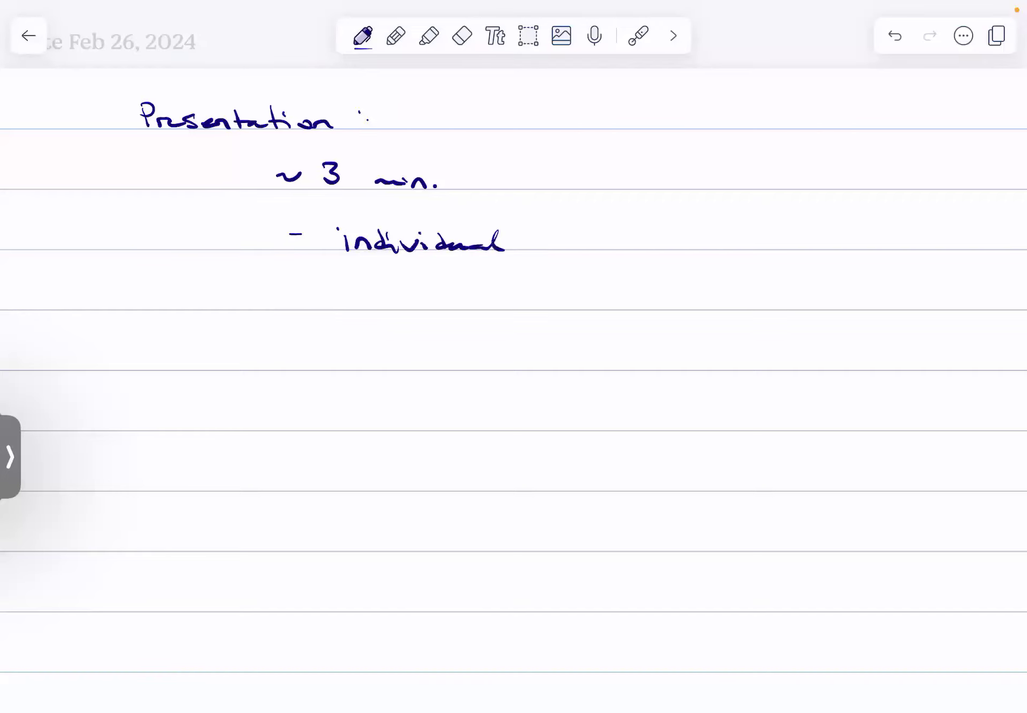
Handwrite the '- video' bullet beneath '- individual' on the lined page
drag(290, 293, 354, 294)
drag(357, 299, 377, 292)
drag(388, 304, 538, 308)
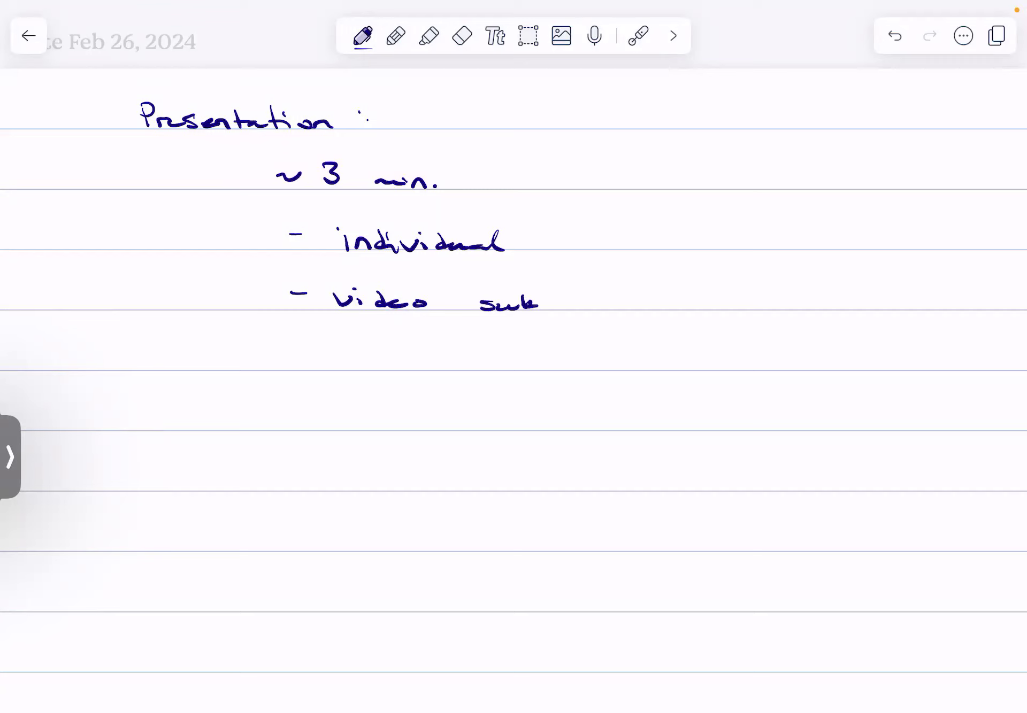
Erase the misshapen 'suk' and handwrite 'submission' after 'video'
click(462, 36)
drag(480, 304, 540, 303)
click(362, 35)
mouse_move(498, 297)
mouse_down()
mouse_move(487, 309)
mouse_move(634, 311)
mouse_up()
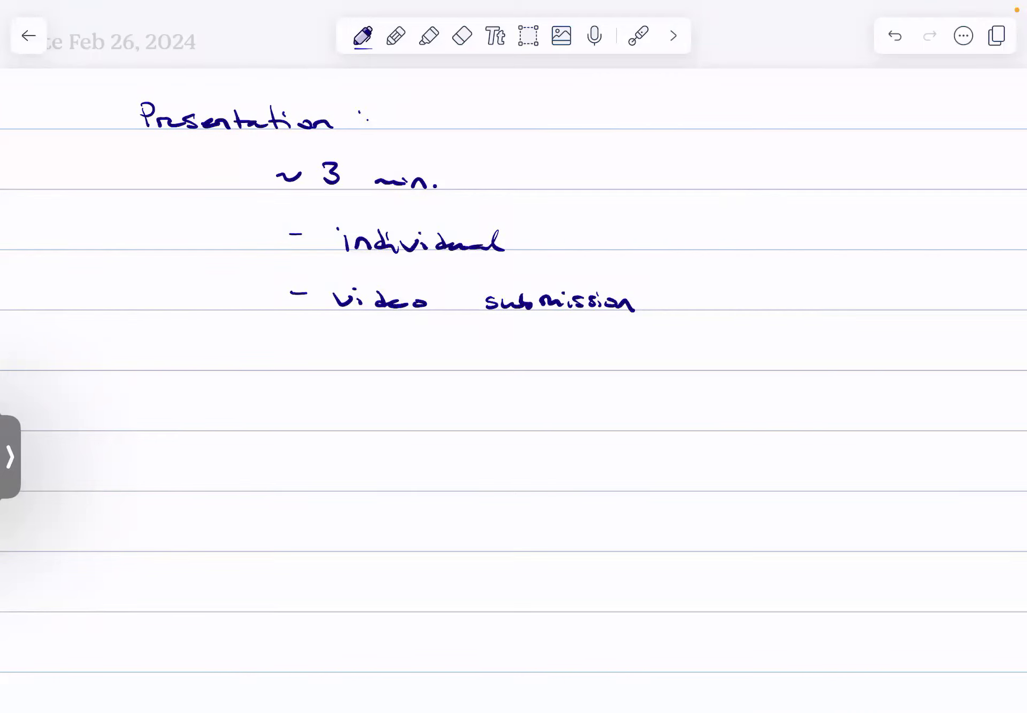
Switch the pen ink colour to magenta
click(363, 35)
click(440, 73)
Handwrite 'Due March 10 23:59' to the right of 'Presentation:'
mouse_move(555, 115)
mouse_down()
mouse_move(559, 126)
mouse_move(616, 128)
mouse_up()
mouse_move(681, 128)
mouse_down()
mouse_move(752, 119)
mouse_move(829, 127)
mouse_up()
drag(847, 110, 846, 111)
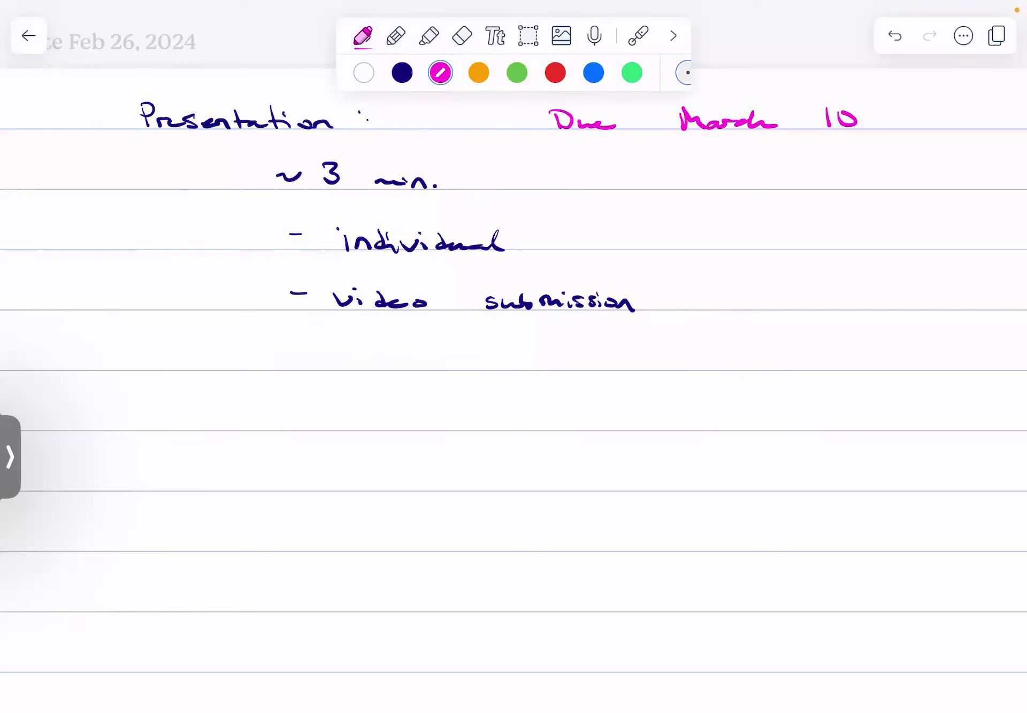
mouse_move(931, 109)
mouse_down()
mouse_move(916, 123)
mouse_move(929, 129)
mouse_up()
mouse_move(932, 111)
mouse_down()
mouse_move(934, 132)
mouse_move(957, 128)
mouse_up()
mouse_move(961, 113)
mouse_down()
mouse_move(982, 113)
mouse_move(986, 128)
mouse_up()
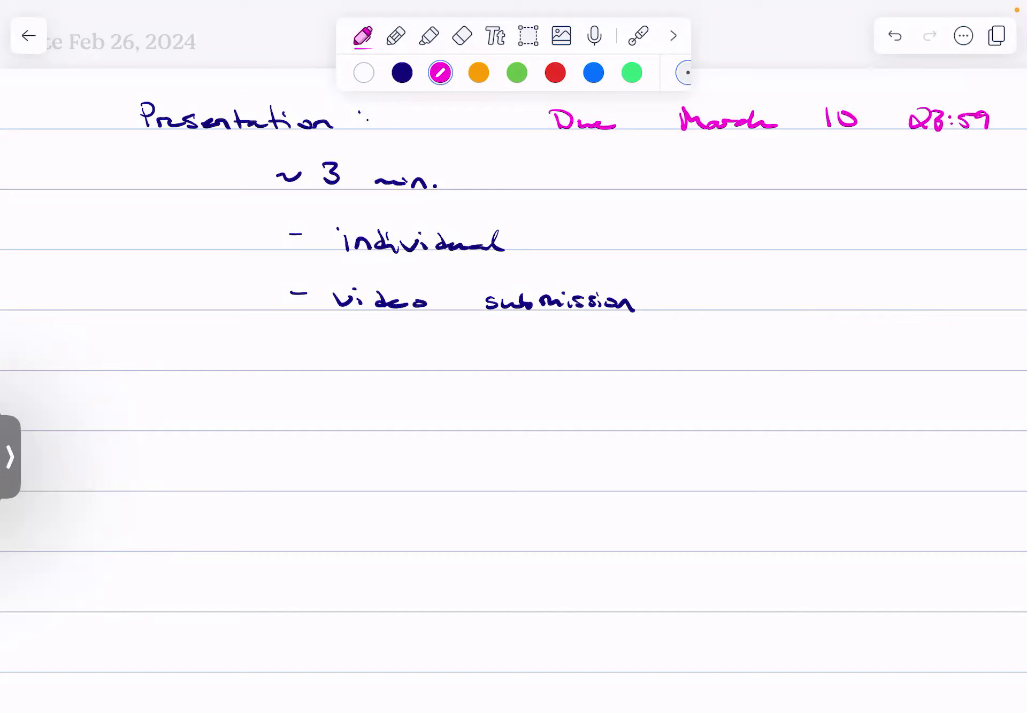
scroll(514, 360, up, 2)
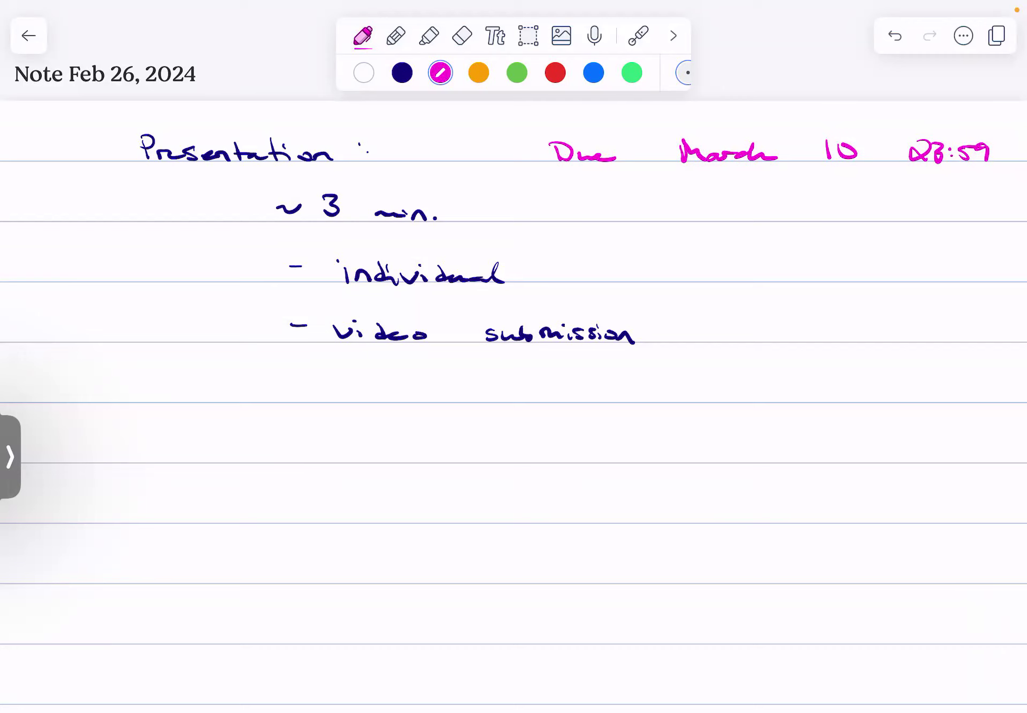
scroll(514, 360, up, 1)
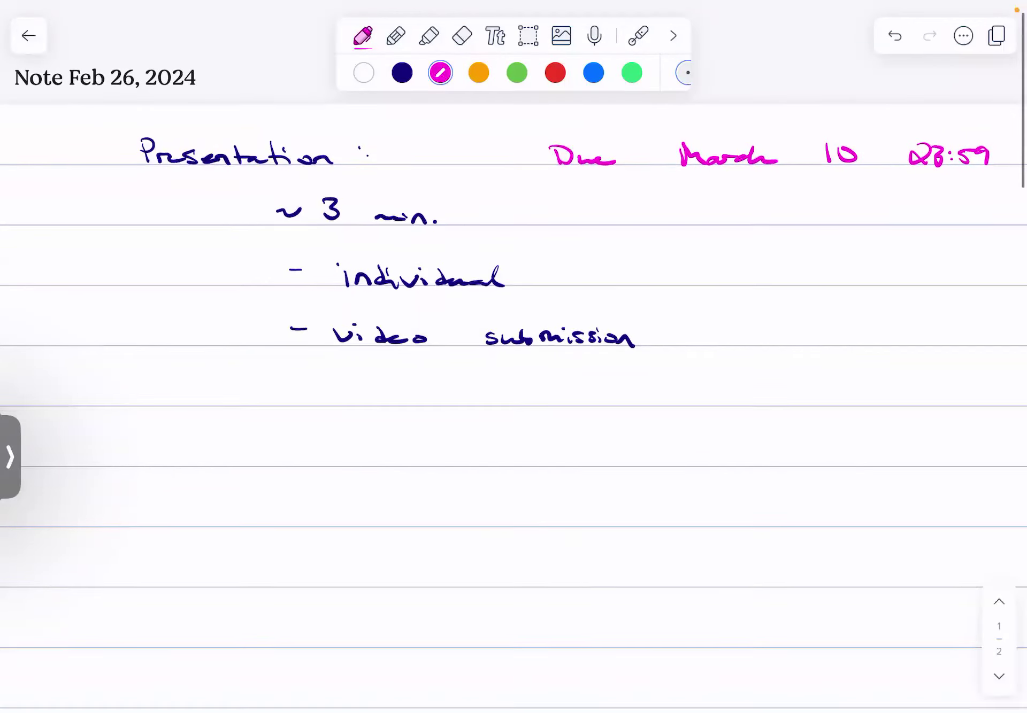
Set the pen ink colour back to dark navy
click(402, 73)
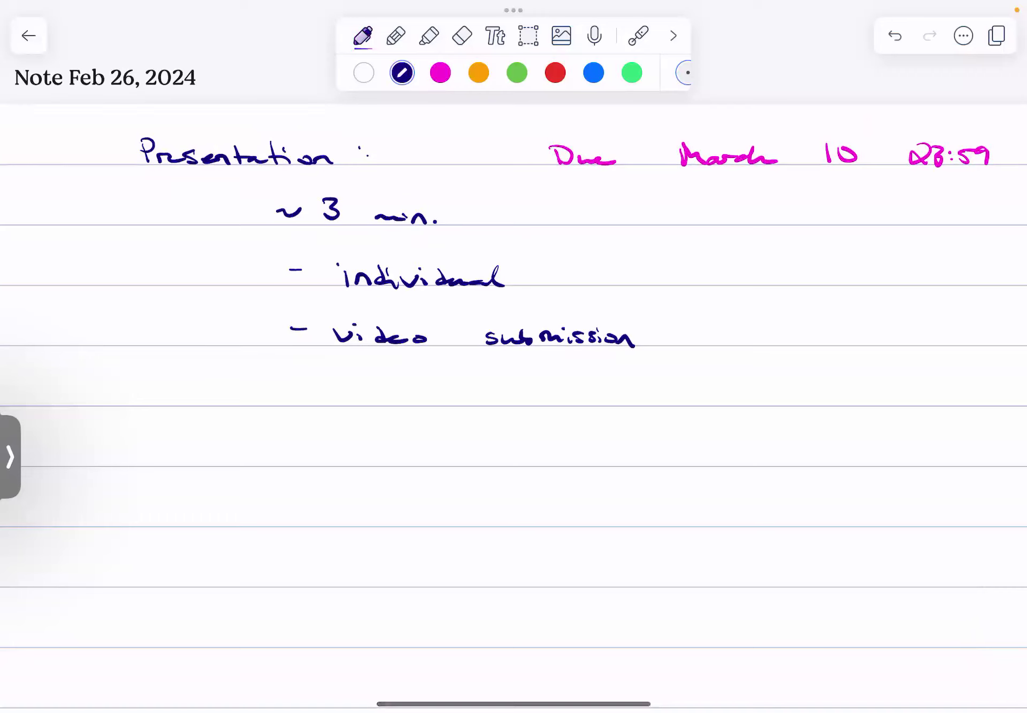